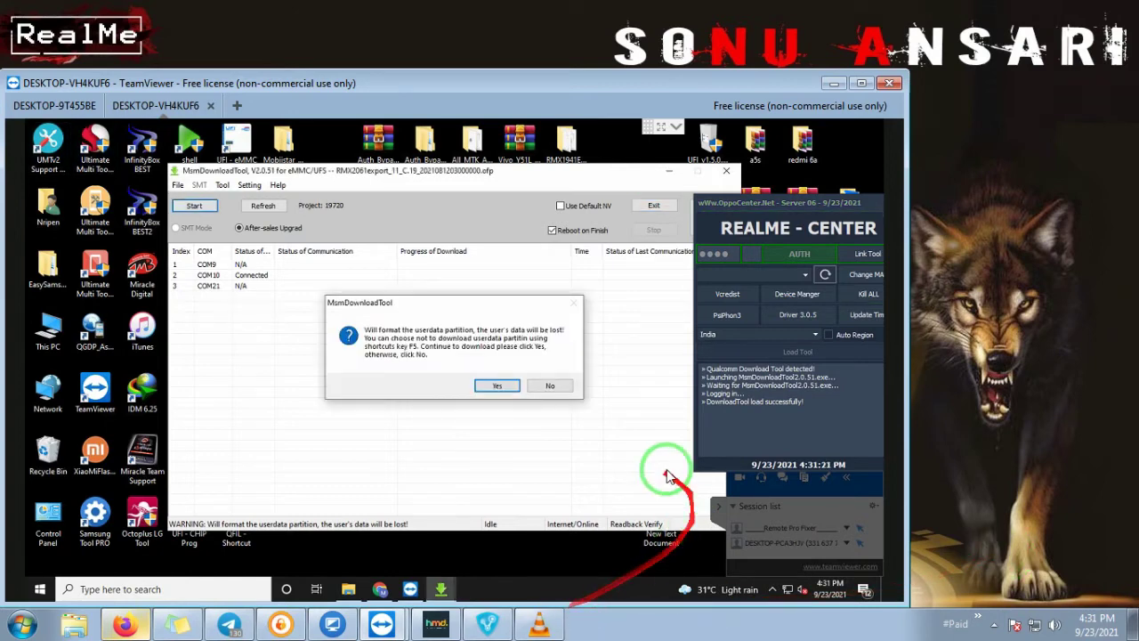
- Accept formatting the userdata partition to continue the firmware download, and move the Realme-Center window lower on the remote desktop
left_click(497, 385)
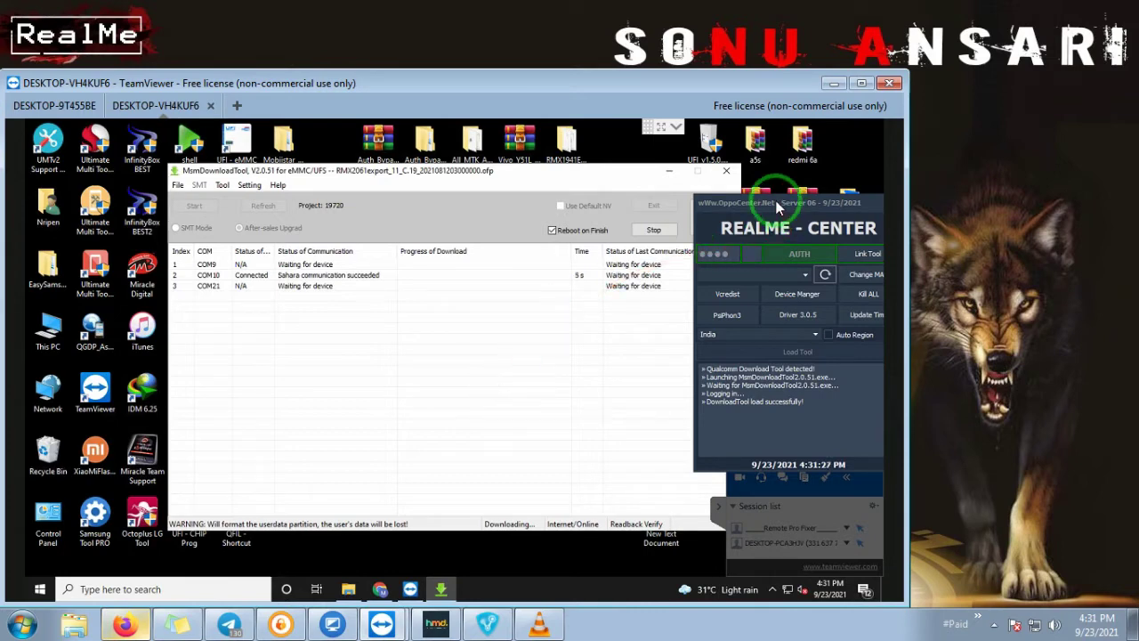
left_click(777, 281)
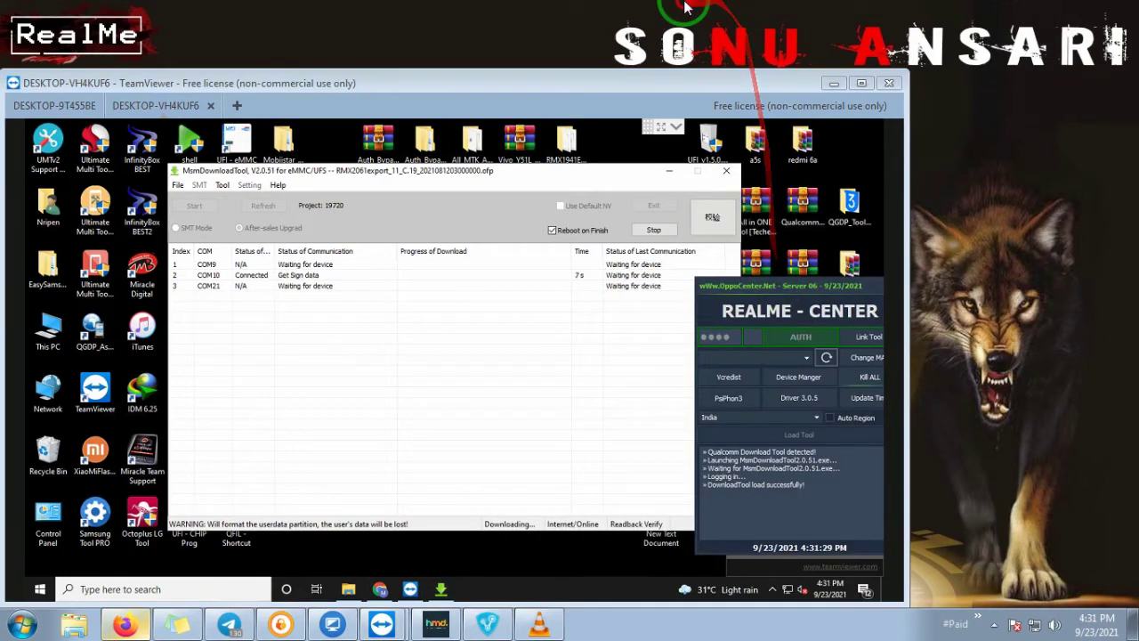
right_click(685, 7)
mouse_move(737, 20)
left_mouse_down()
mouse_move(348, 419)
mouse_move(372, 460)
left_mouse_up()
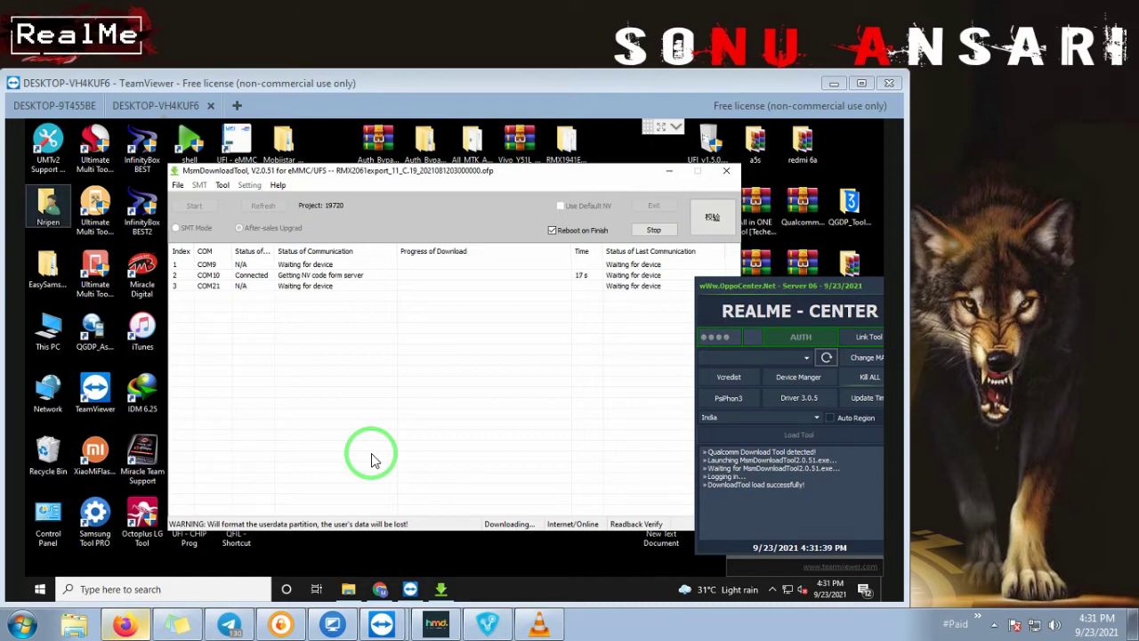
- Leave a TeamViewer note reading "dont touch anything" on the remote desktop, below the download list
left_click(676, 127)
left_click(354, 135)
left_click_drag(203, 175, 433, 382)
type("dont touch anything")
left_click_drag(435, 381, 457, 5)
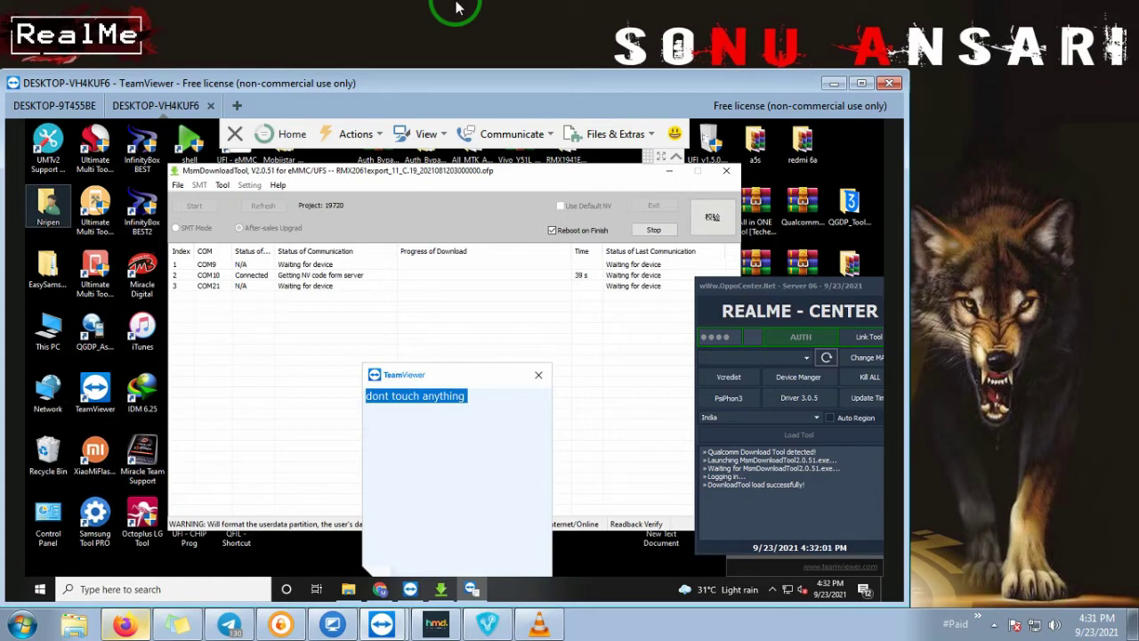
- Sign out of FlexiHub in the DESKTOP-9T455BE session and close that remote session
left_click(54, 105)
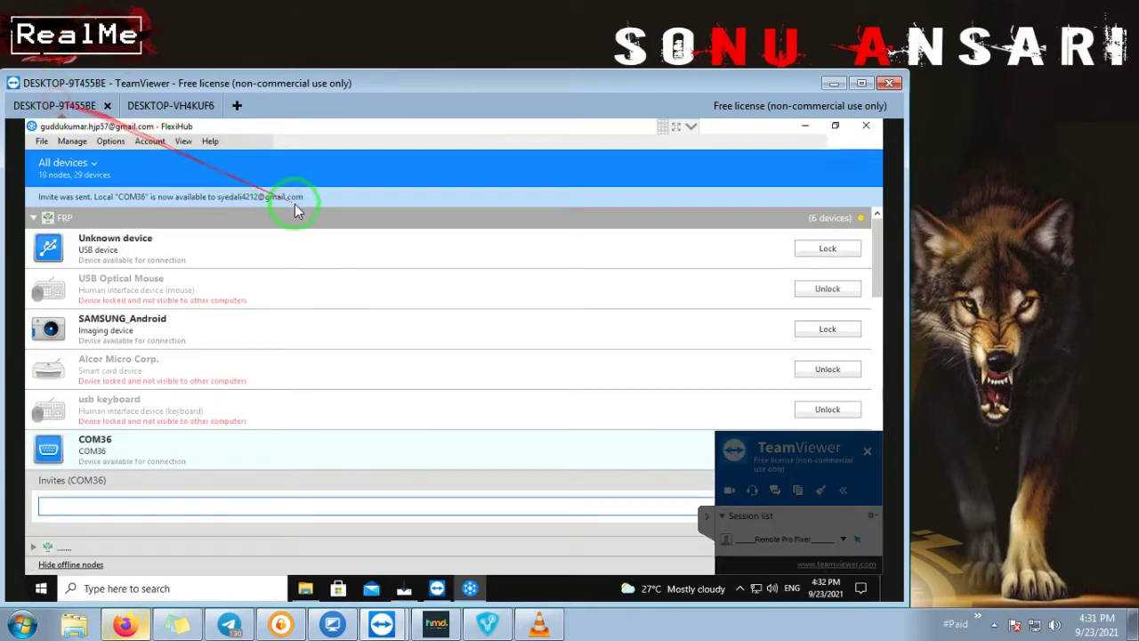
left_click(147, 141)
left_click(158, 203)
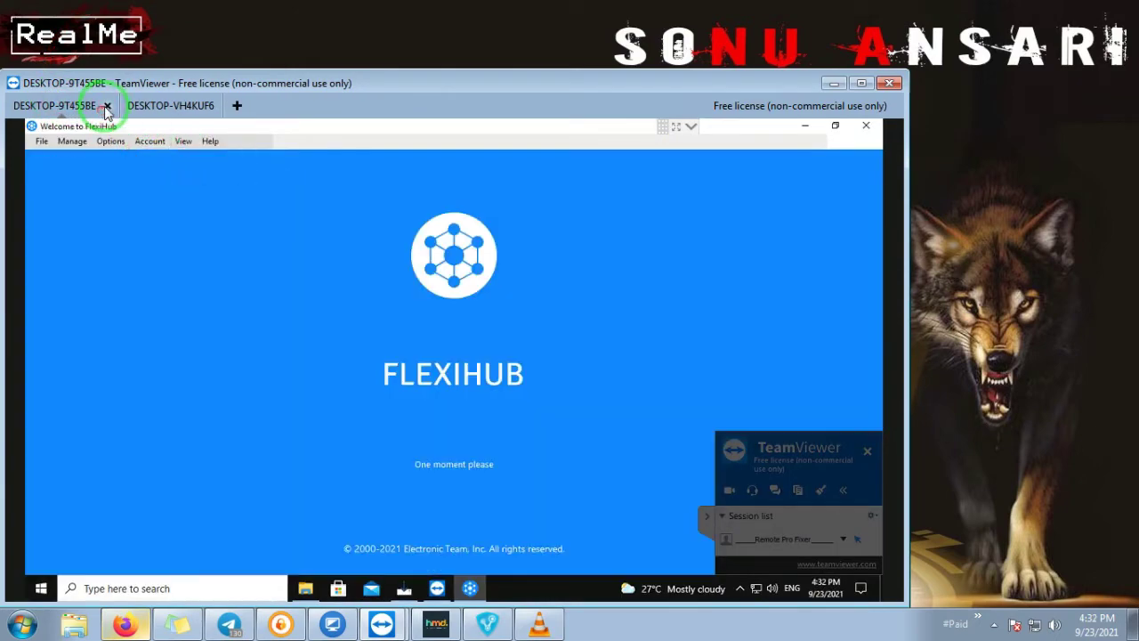
left_click(106, 106)
left_click(703, 352)
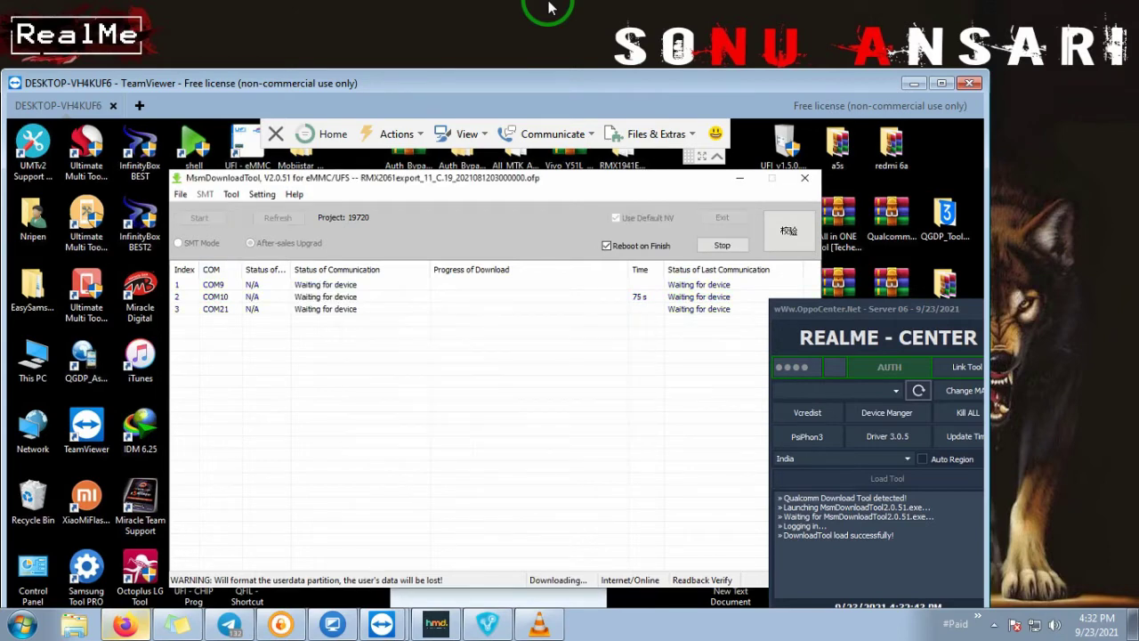
- Add "RECONNECT" to the TeamViewer note, separated from the first line by a blank line
key("Return")
key("Return")
type("RECONNECT")
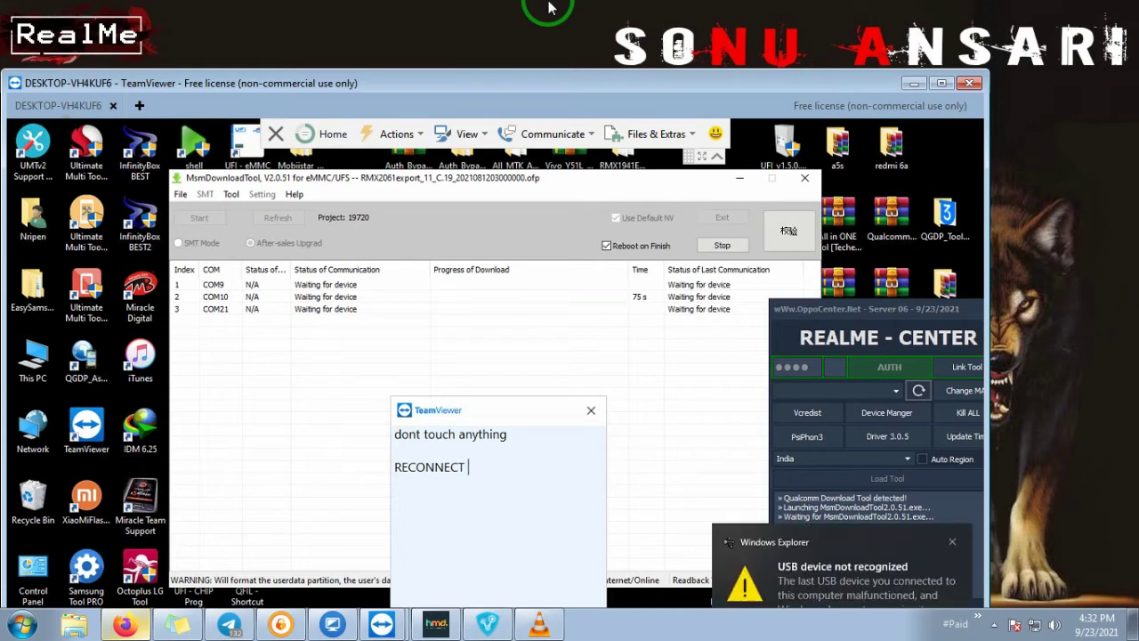
left_click(994, 623)
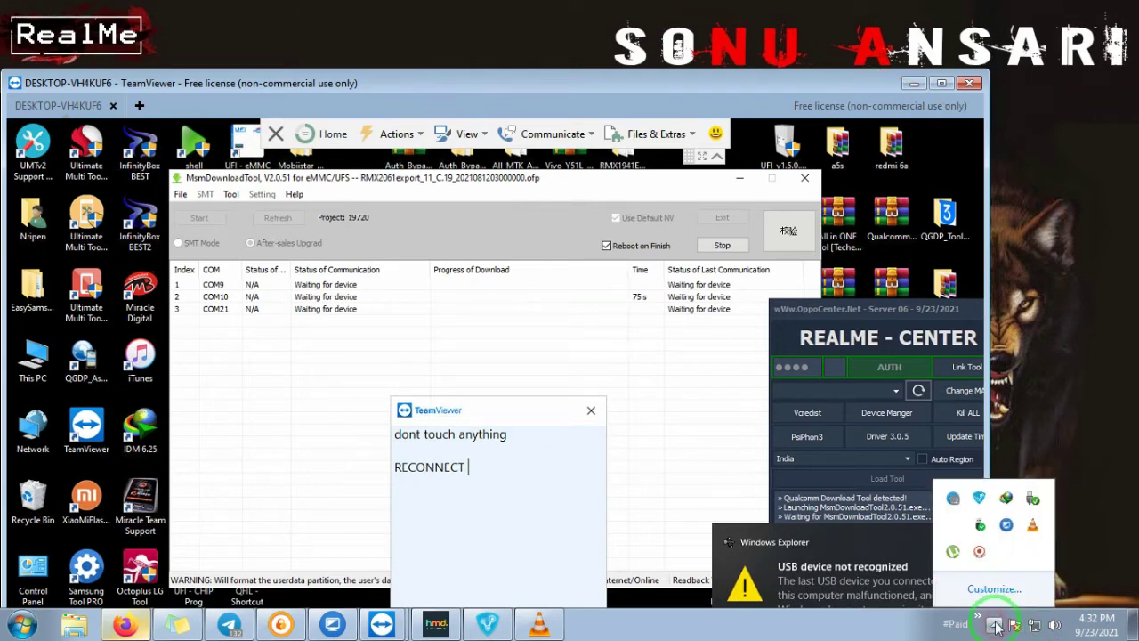
left_click(979, 553)
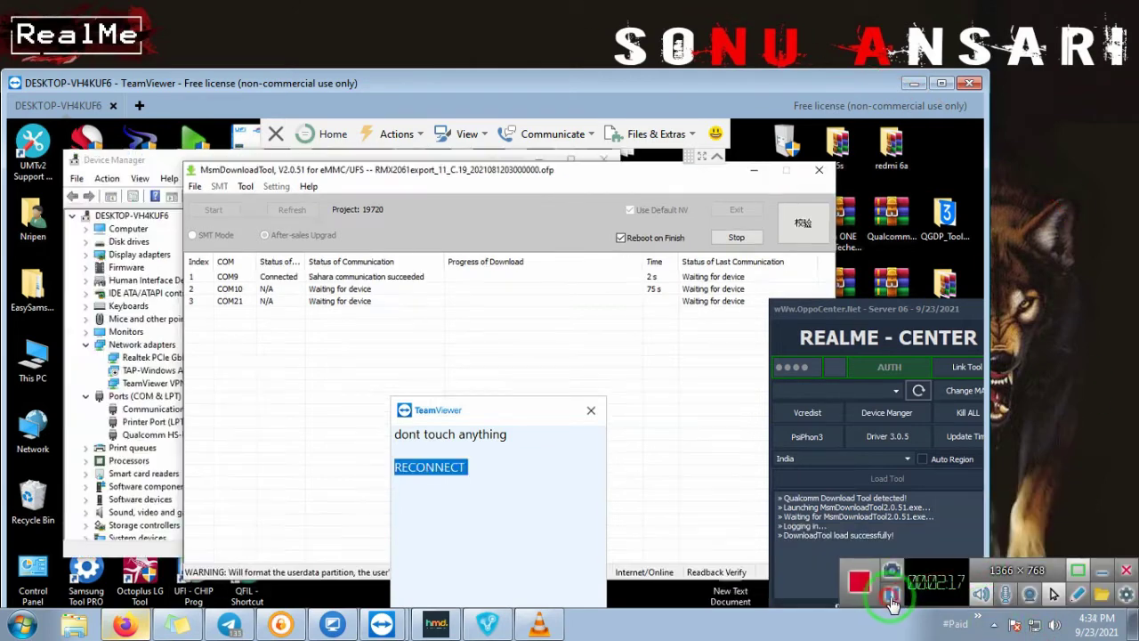
left_click(1076, 574)
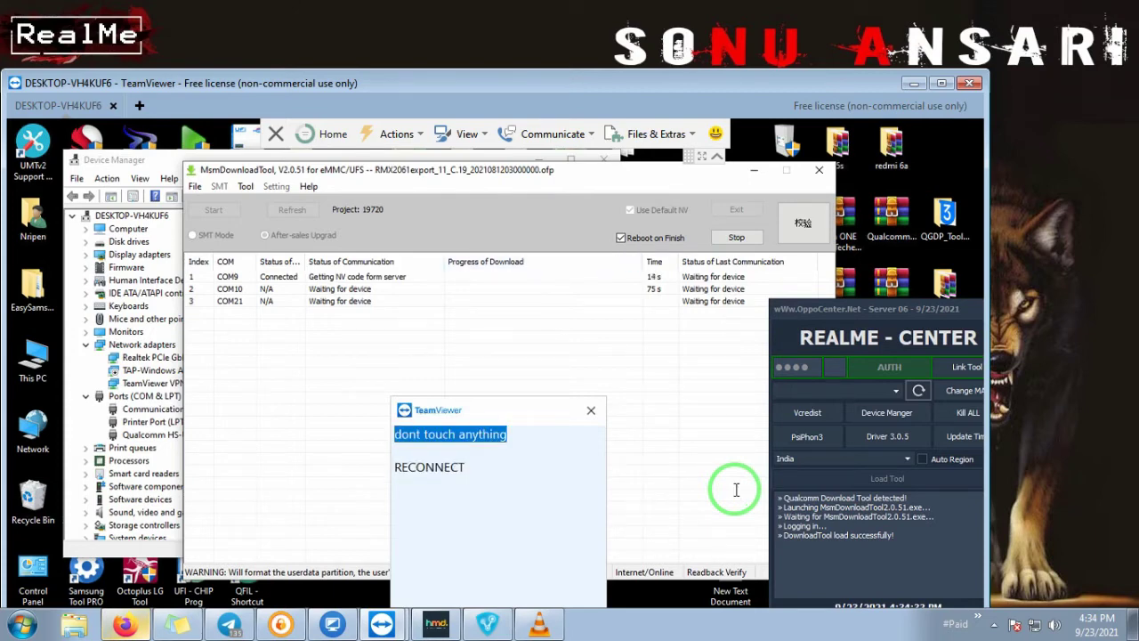
right_click(1019, 395)
left_click(1019, 440)
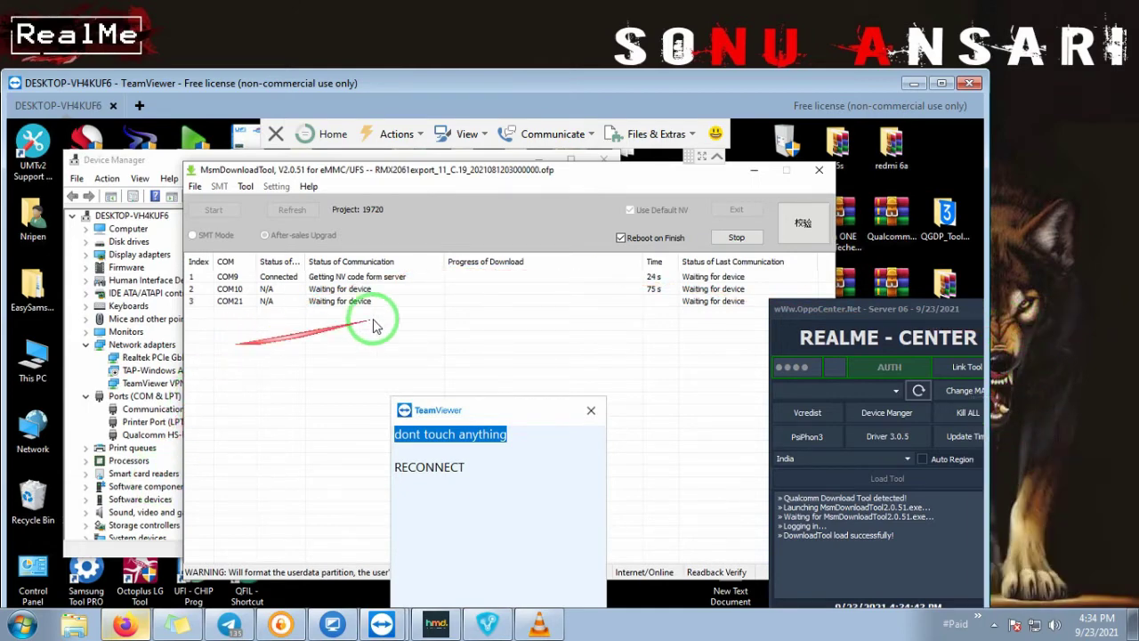
right_click(388, 9)
left_click(427, 46)
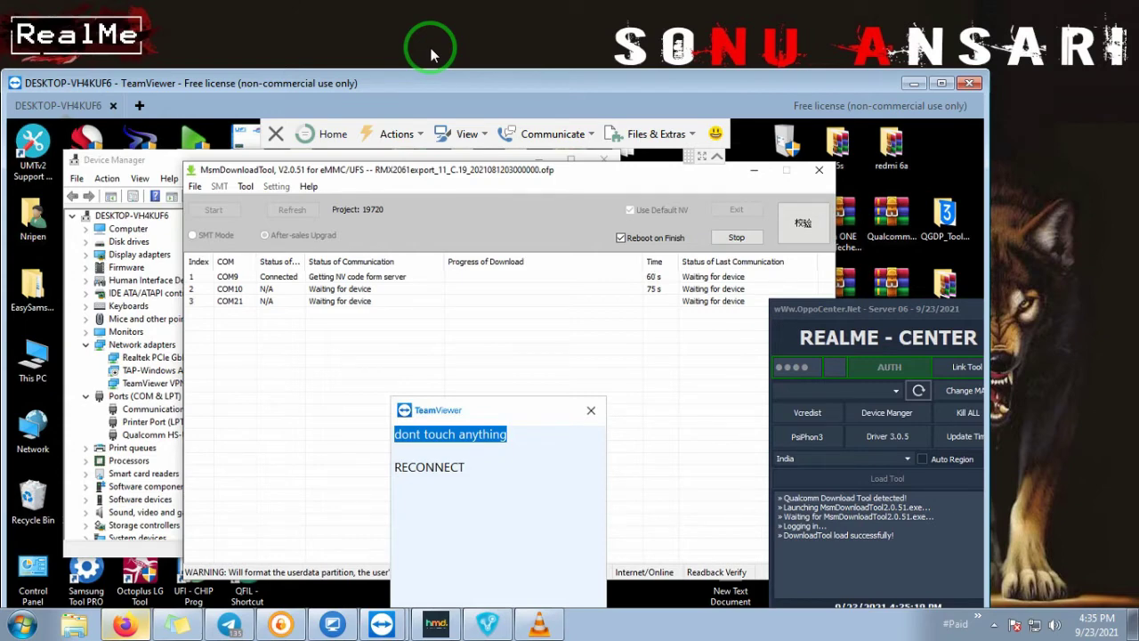
- Remove the RECONNECT line from the TeamViewer note and select the remaining text "dont touch anything"
left_click(941, 83)
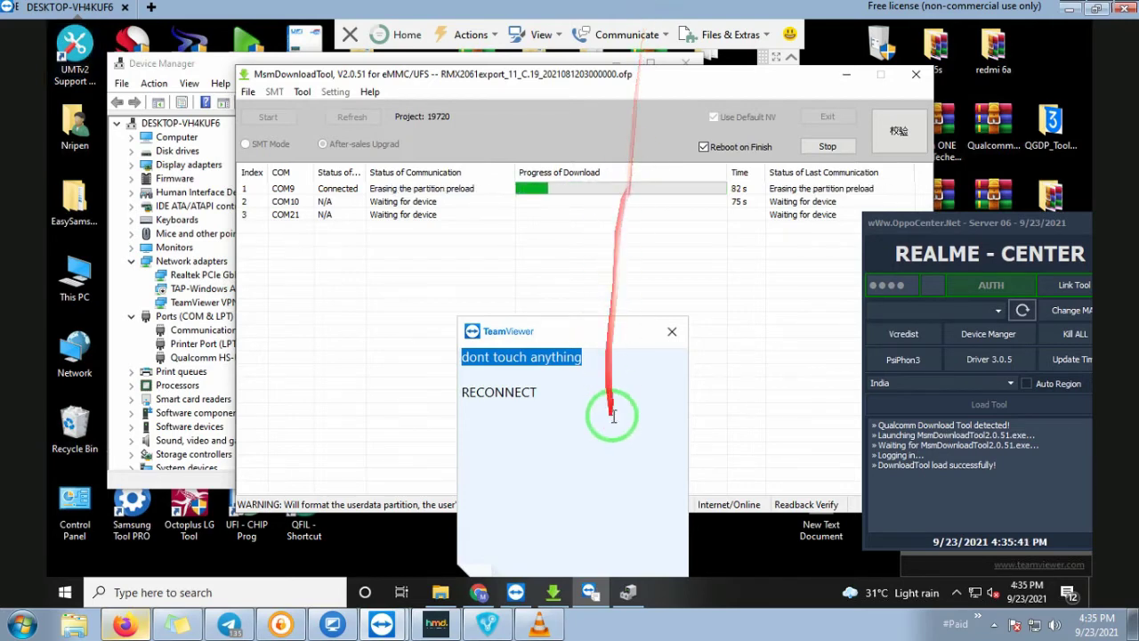
key("End")
key("Delete")
key("Delete")
key("Delete")
key("Delete")
key("Delete")
key("Delete")
key("Delete")
key("Delete")
key("Delete")
key("Delete")
key("Delete")
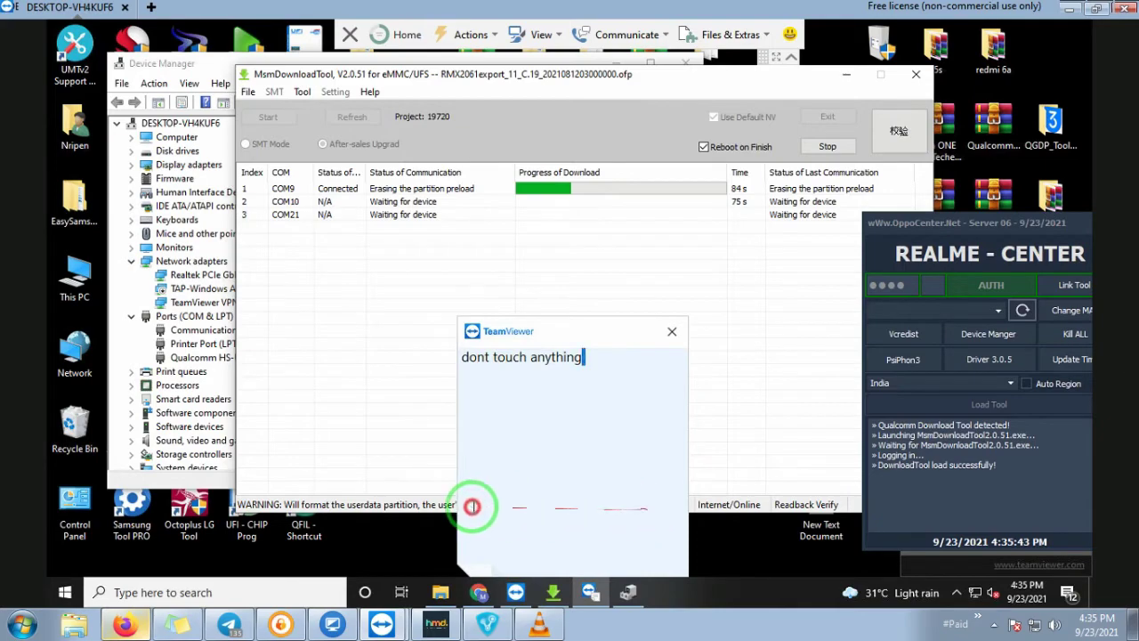
key("ctrl+a")
- Restore the TeamViewer session window, shrink it to show the whole remote desktop, and place it beside the local brand folders
double_click(498, 7)
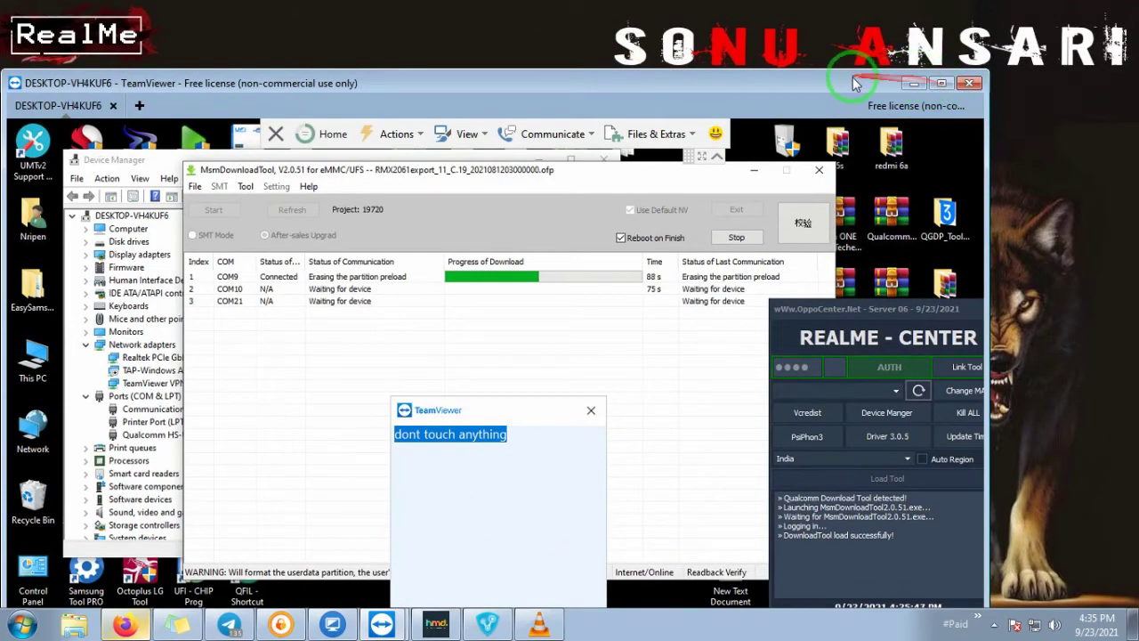
mouse_move(859, 81)
left_mouse_down()
mouse_move(666, 222)
mouse_move(577, 310)
mouse_move(897, 86)
mouse_move(862, 98)
left_mouse_up()
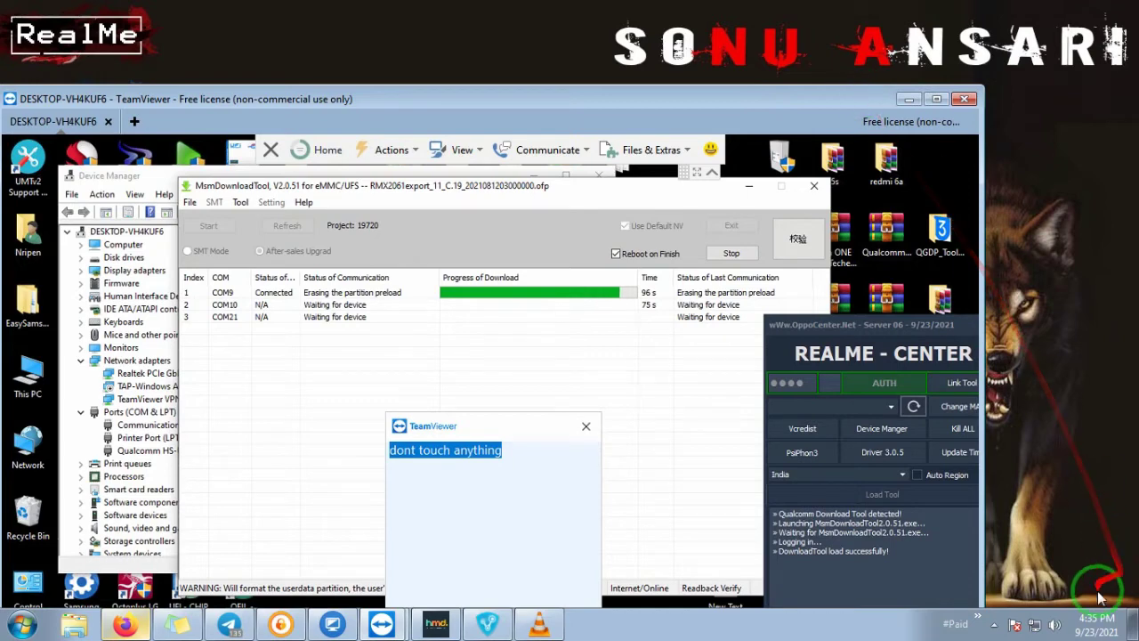
left_click(1097, 626)
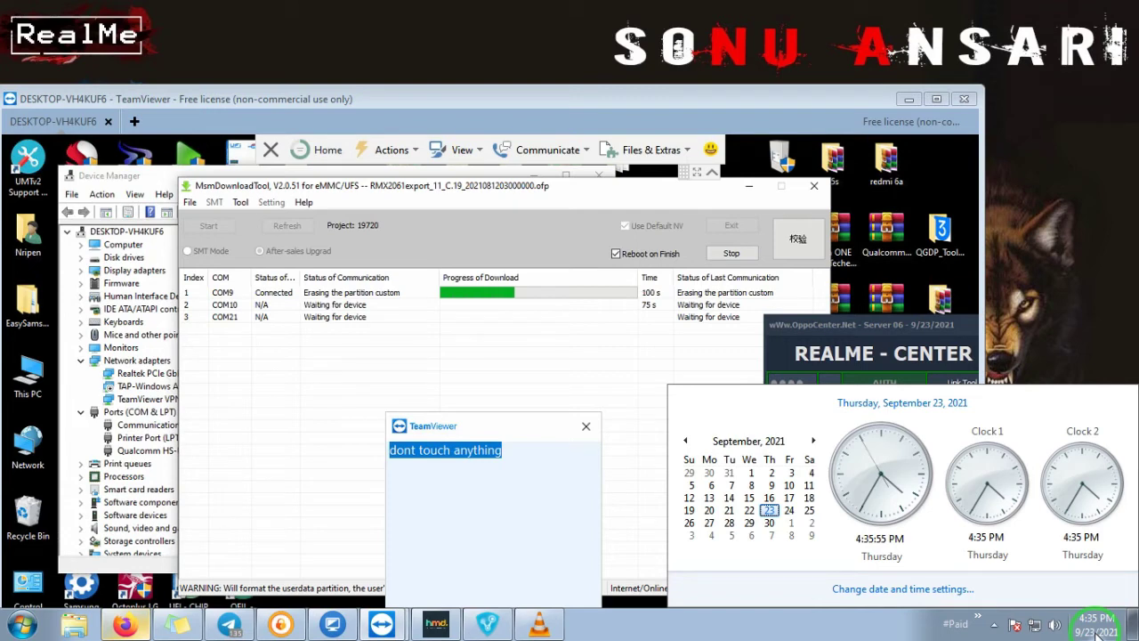
left_click(1097, 626)
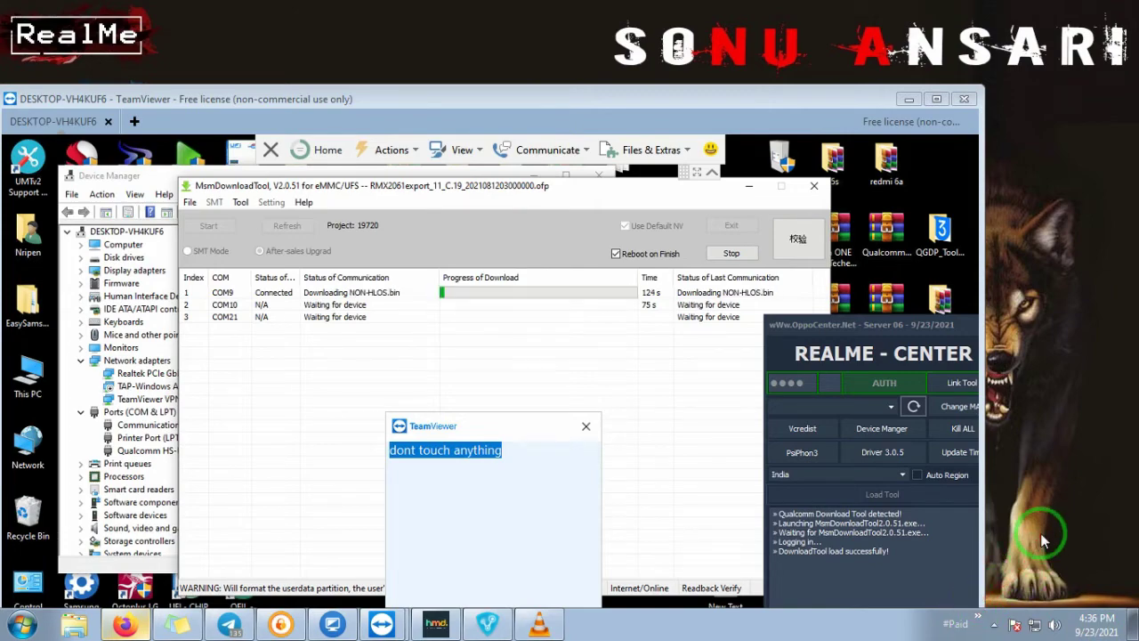
left_click(931, 101)
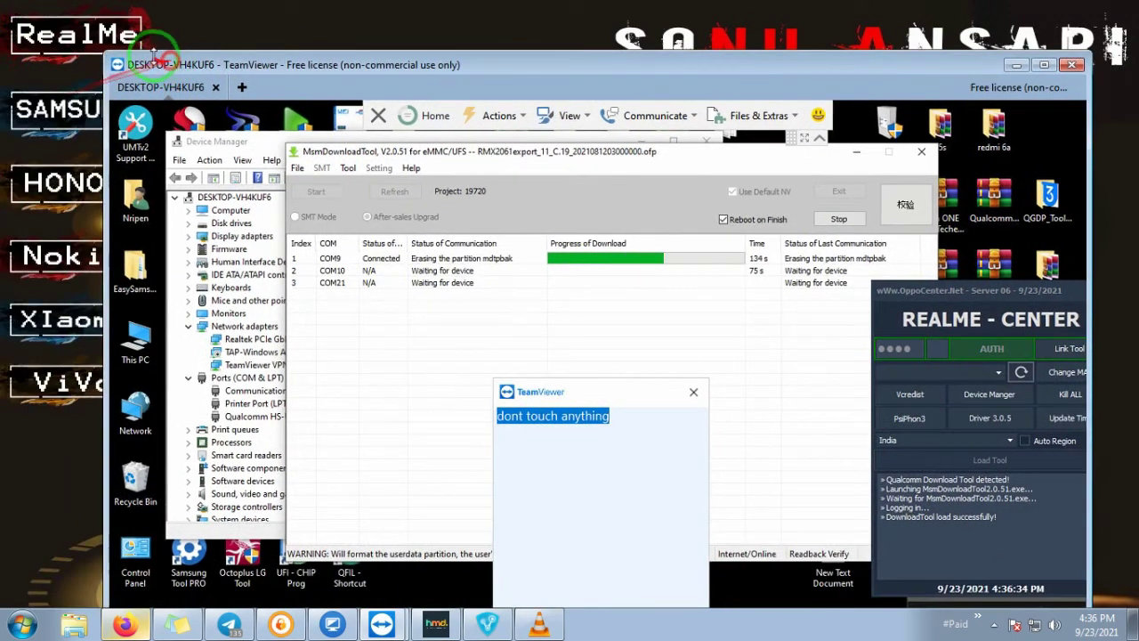
left_click_drag(107, 55, 356, 165)
left_click_drag(495, 176, 297, 94)
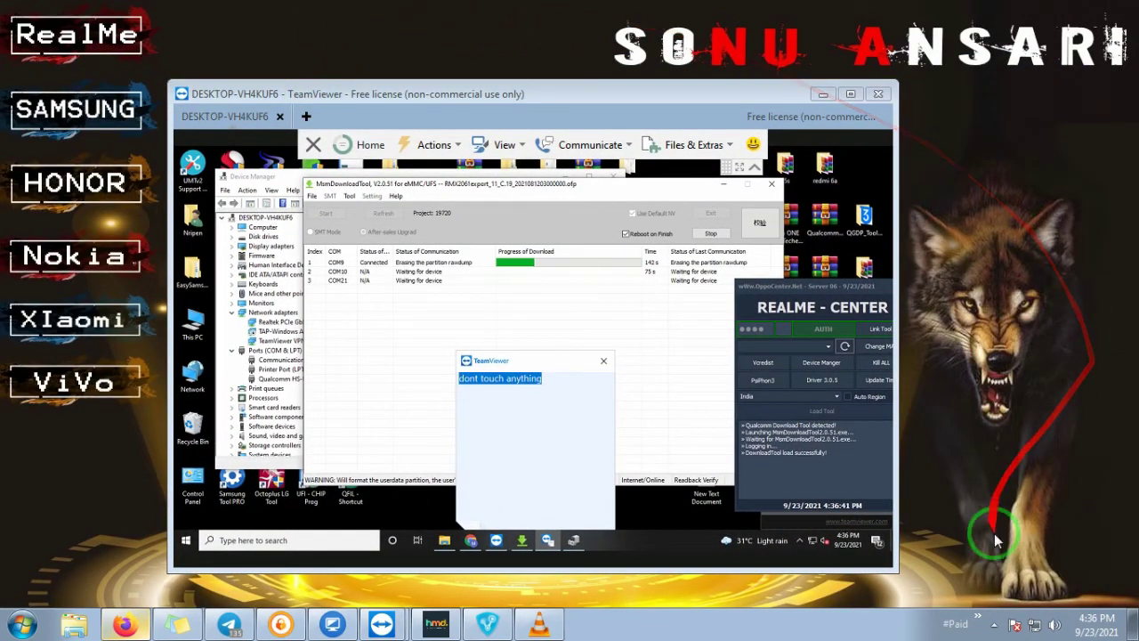
left_click(994, 624)
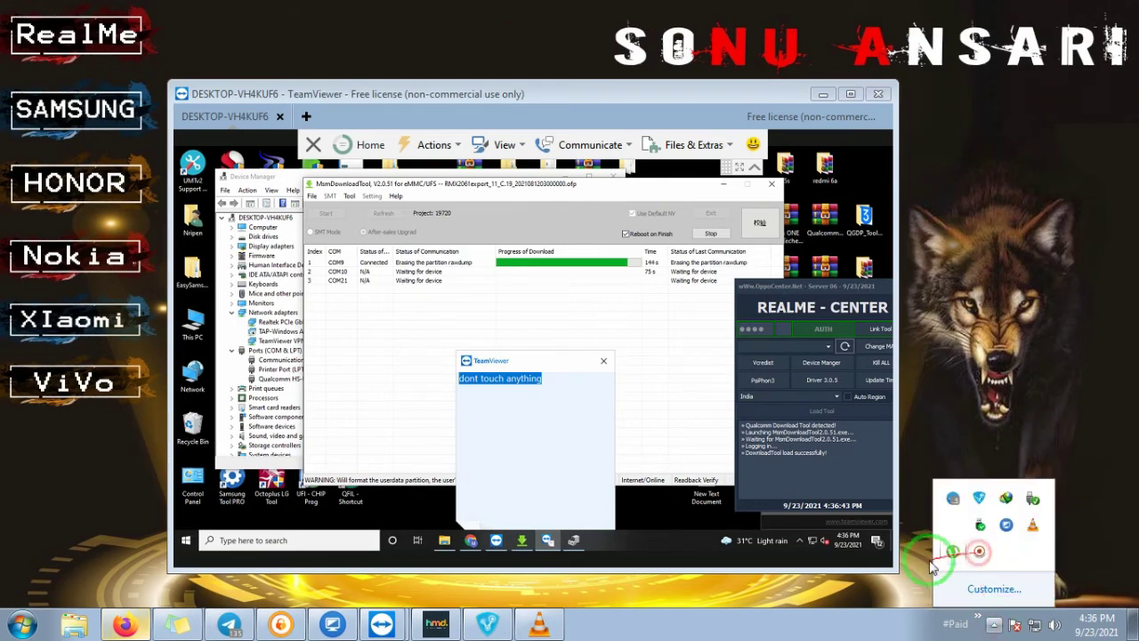
left_click(979, 553)
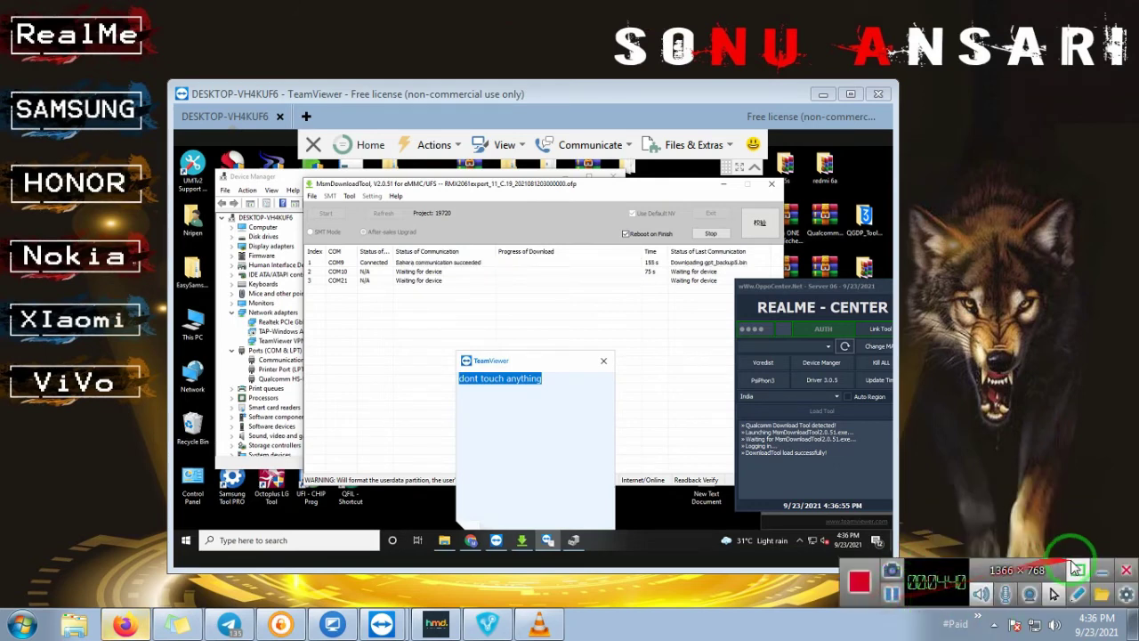
left_click(1104, 574)
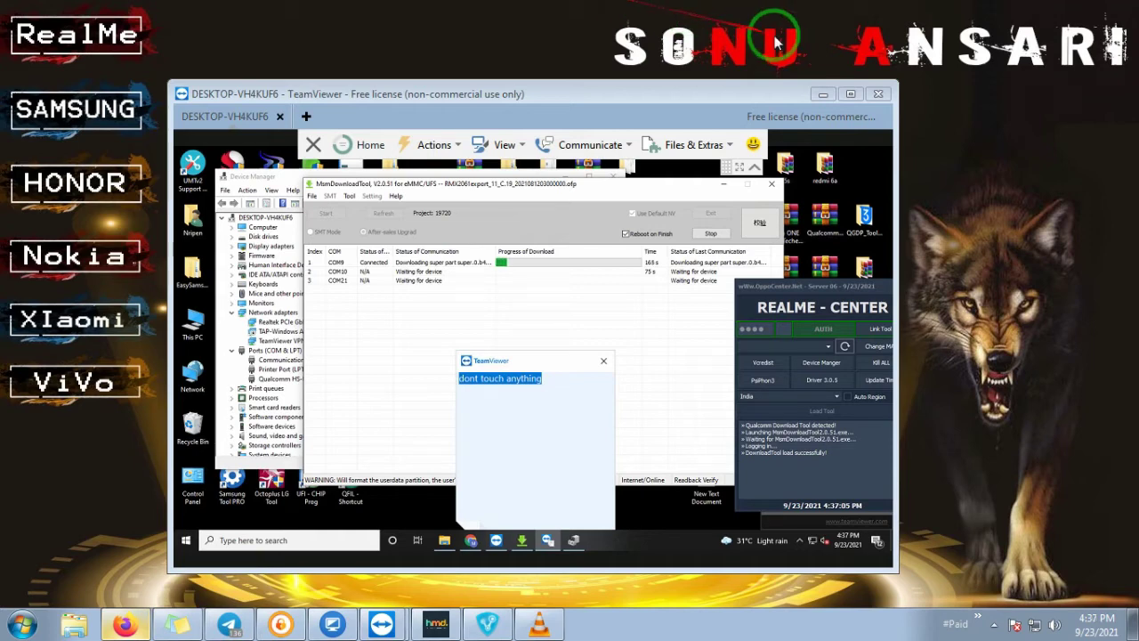
- Examine the COM9 download status in MsmDownloadTool with the remote session enlarged
left_click(849, 95)
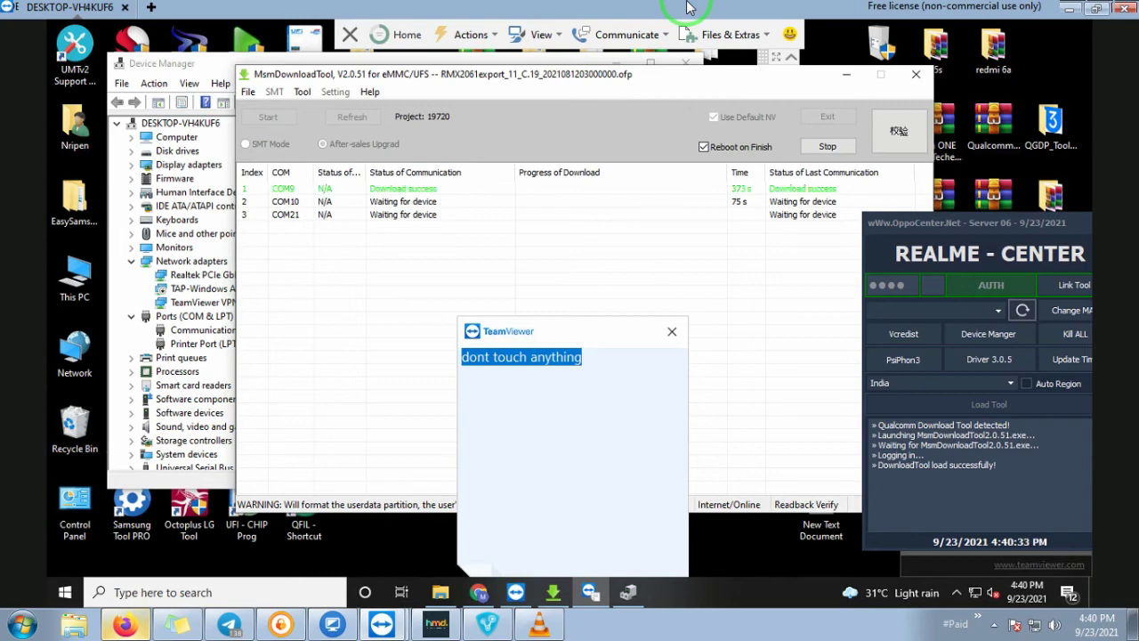
double_click(687, 7)
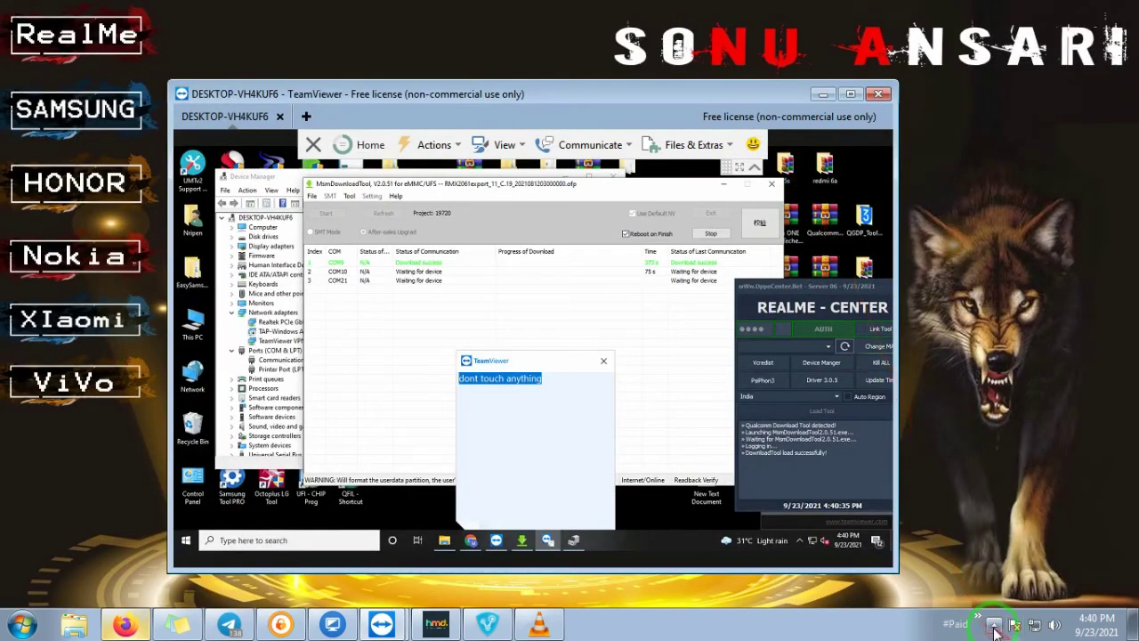
left_click(979, 623)
left_click(979, 551)
left_click(868, 594)
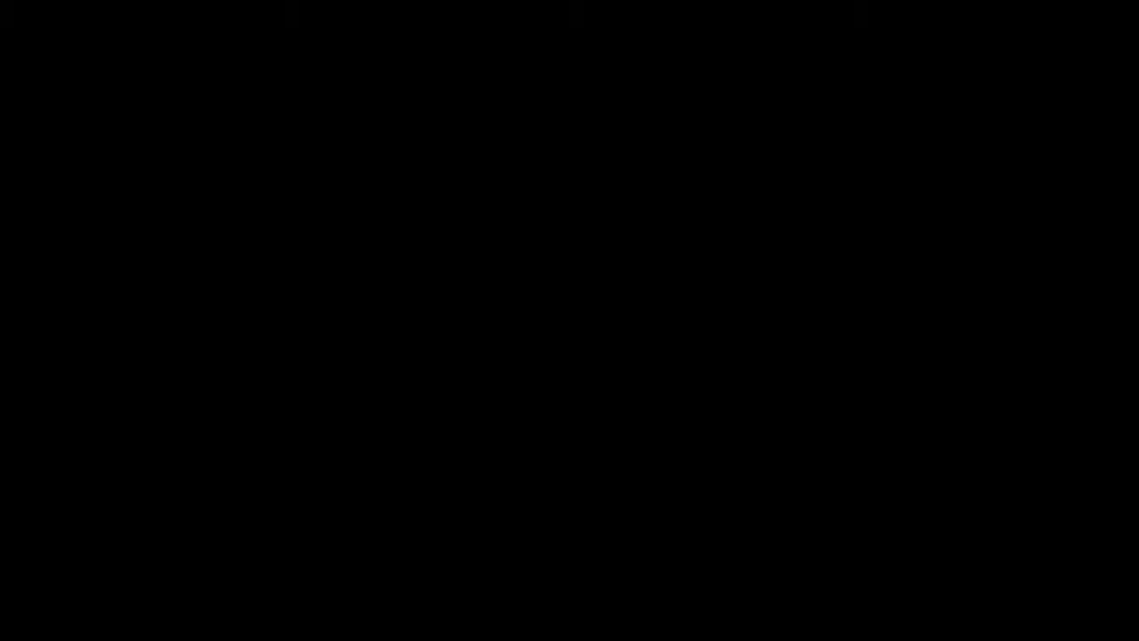